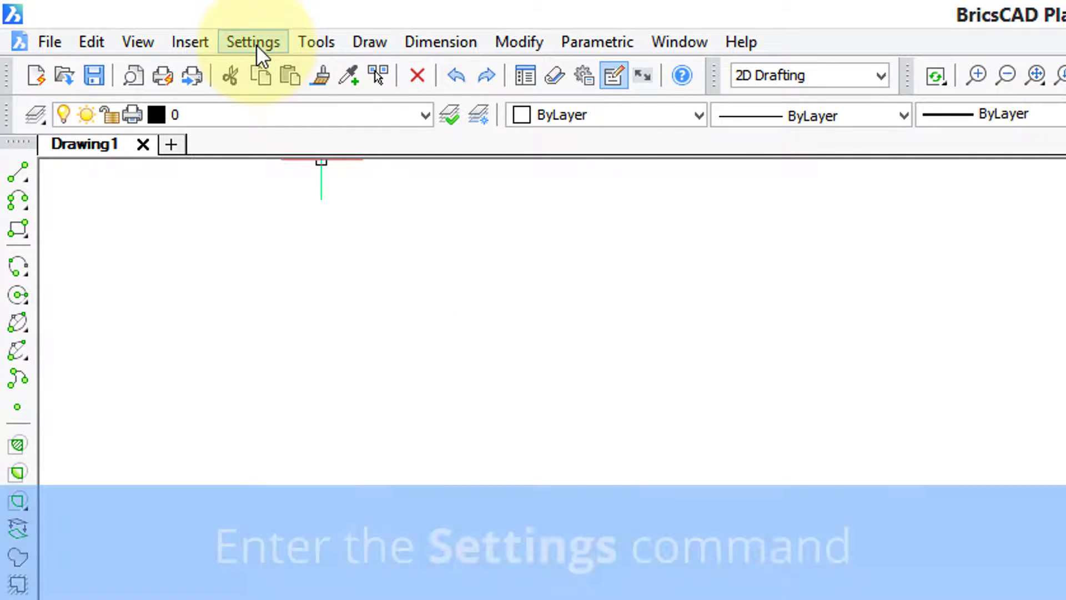
Open the Settings dialog, expand the Files section of the program options and widen the column of path values.
left_click(255, 44)
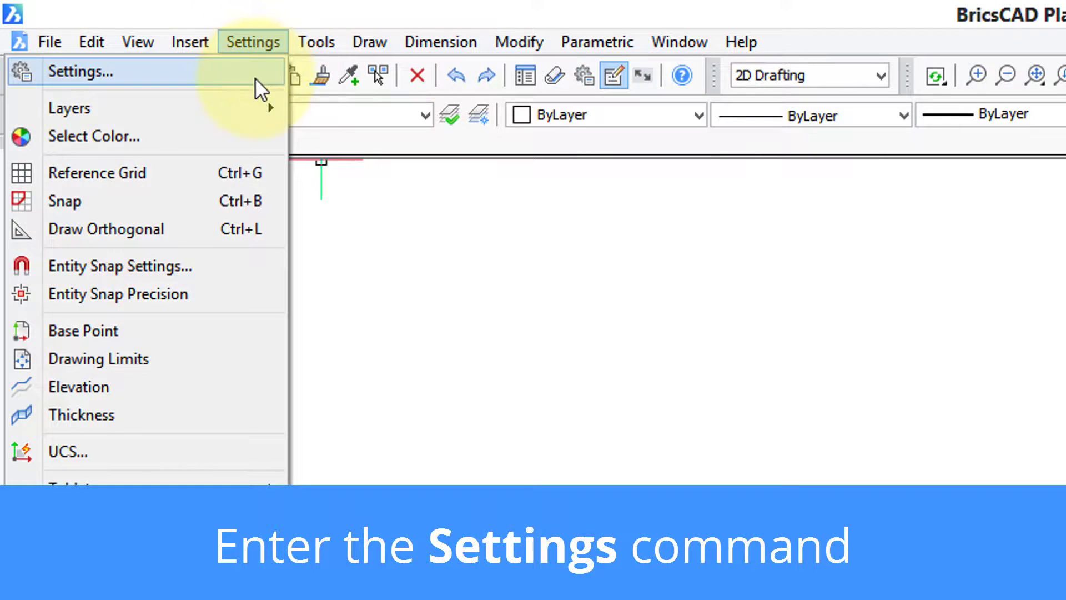
left_click(255, 78)
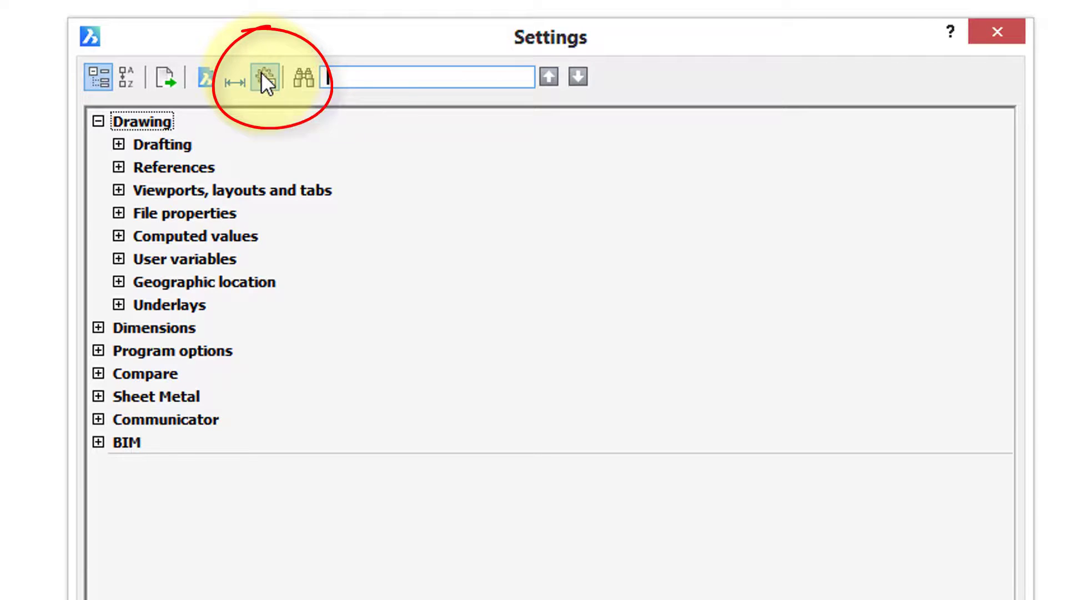
left_click(262, 76)
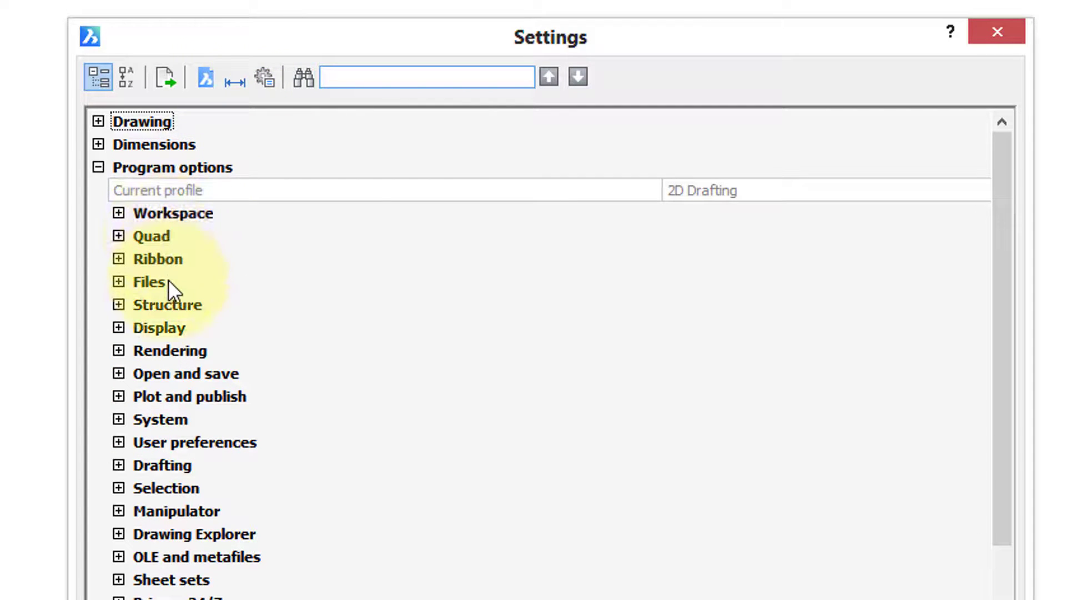
left_click(118, 282)
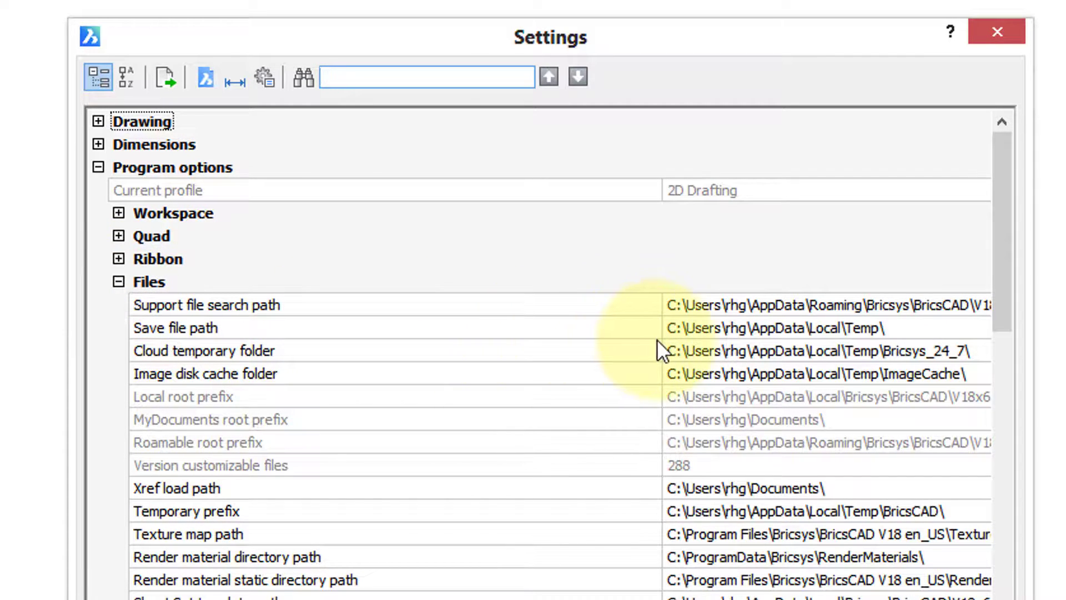
left_click_drag(660, 341, 384, 340)
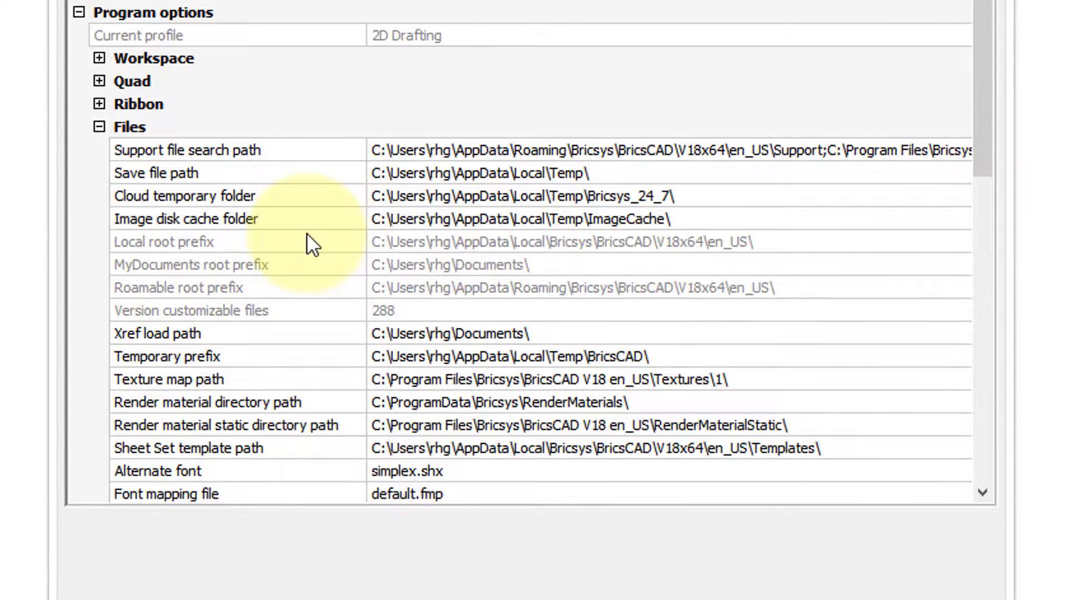
Browse for the Save file path's folder and copy the full path of that Temp directory.
left_click(294, 149)
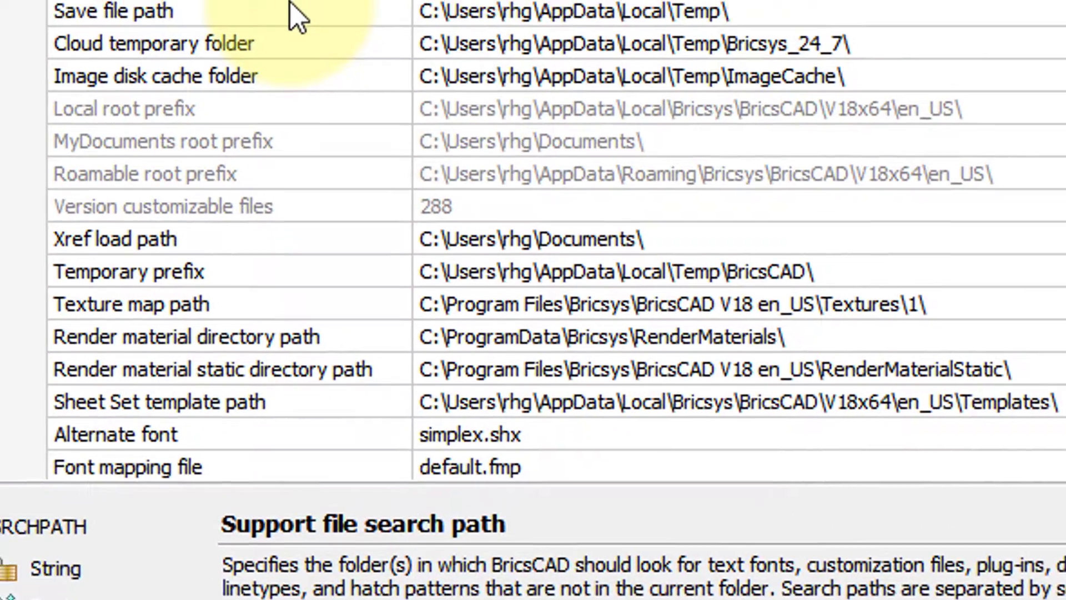
left_click(291, 3)
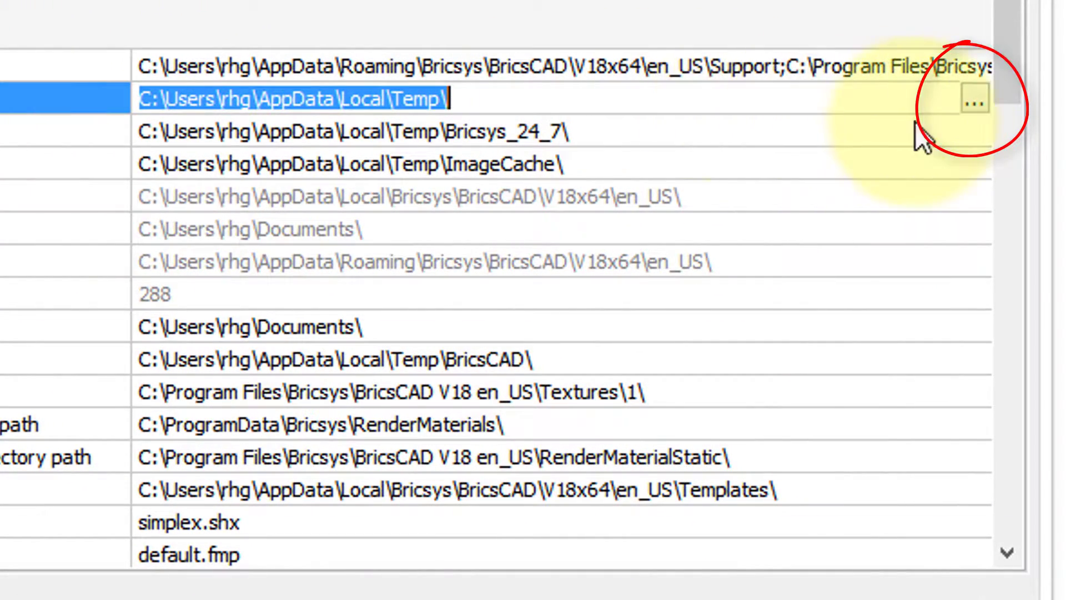
left_click(977, 104)
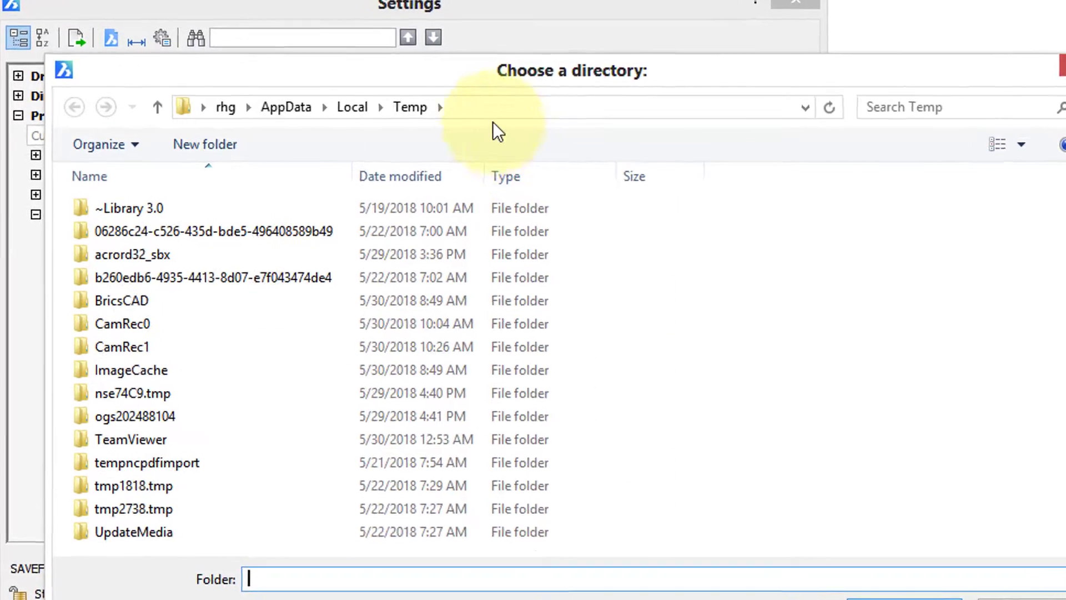
left_click(486, 114)
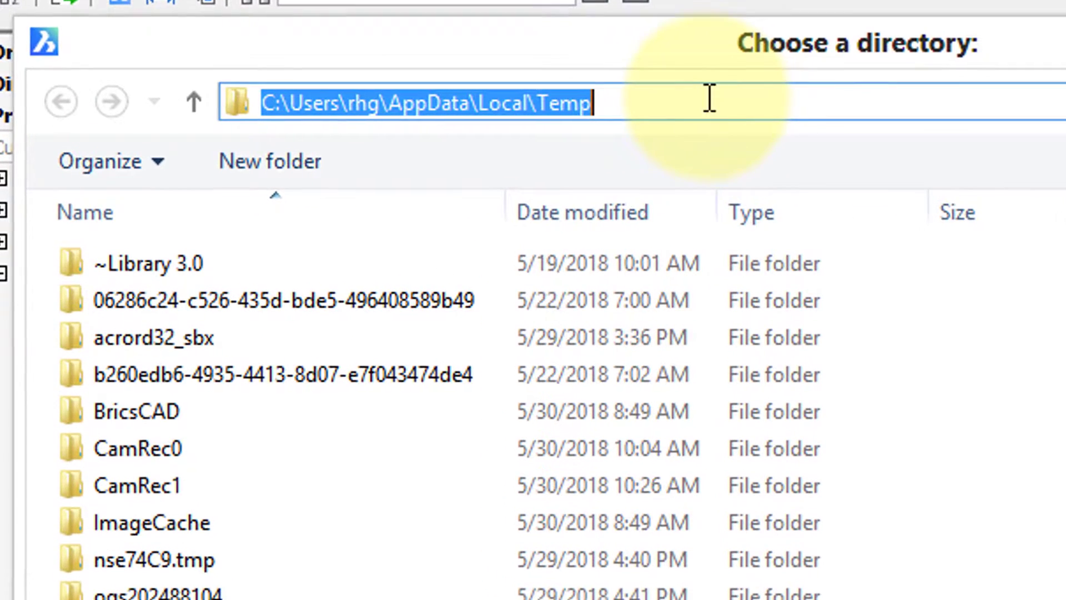
right_click(609, 100)
left_click(466, 210)
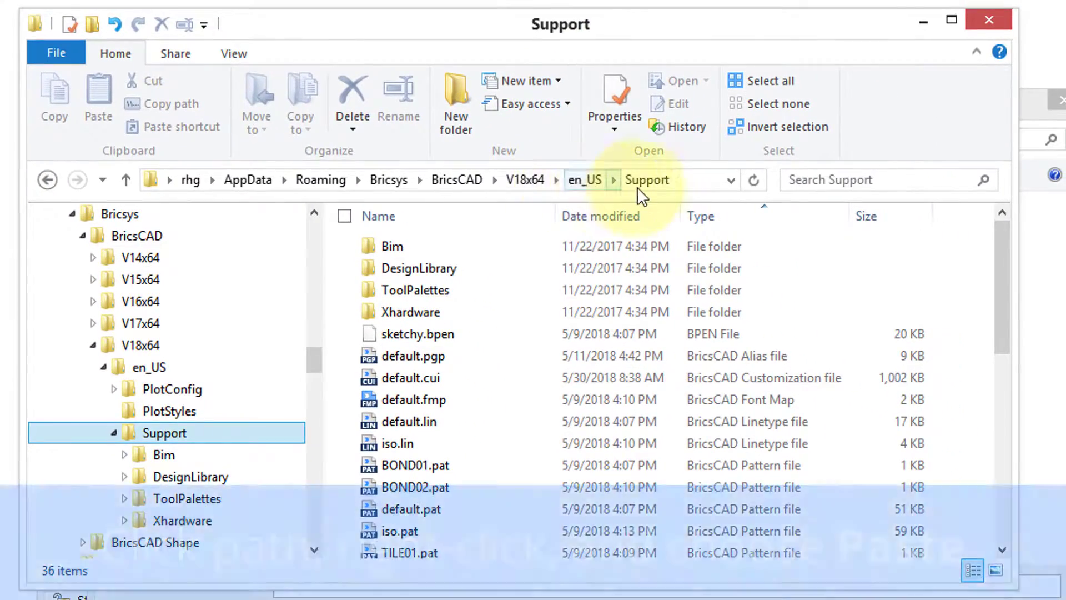
Switch to File Explorer and go to the copied Temp folder path in place of the Support folder.
left_click(627, 180)
right_click(628, 180)
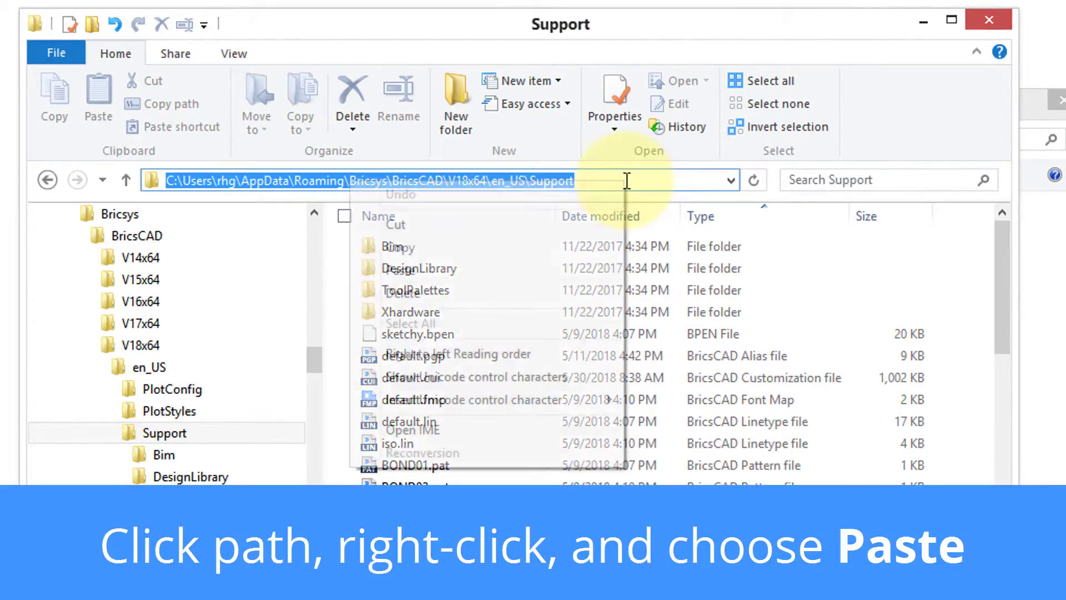
left_click(569, 264)
key("Return")
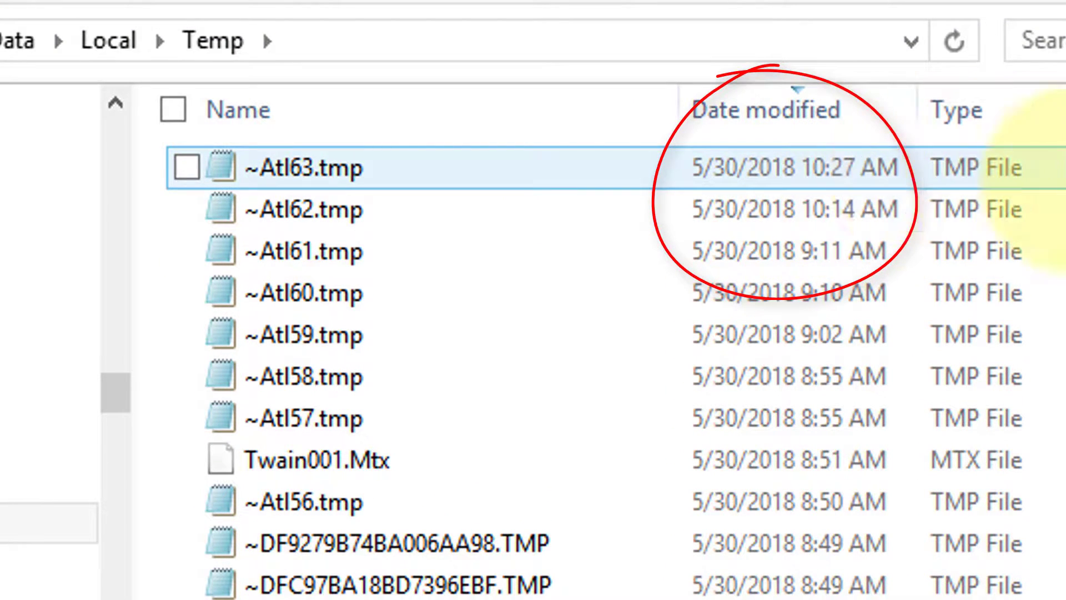
Look through the Temp folder for automatically saved .SV$ drawings such as Drawing1_1798.SV$ and for .bak backups.
scroll(1010, 161, "down", 5)
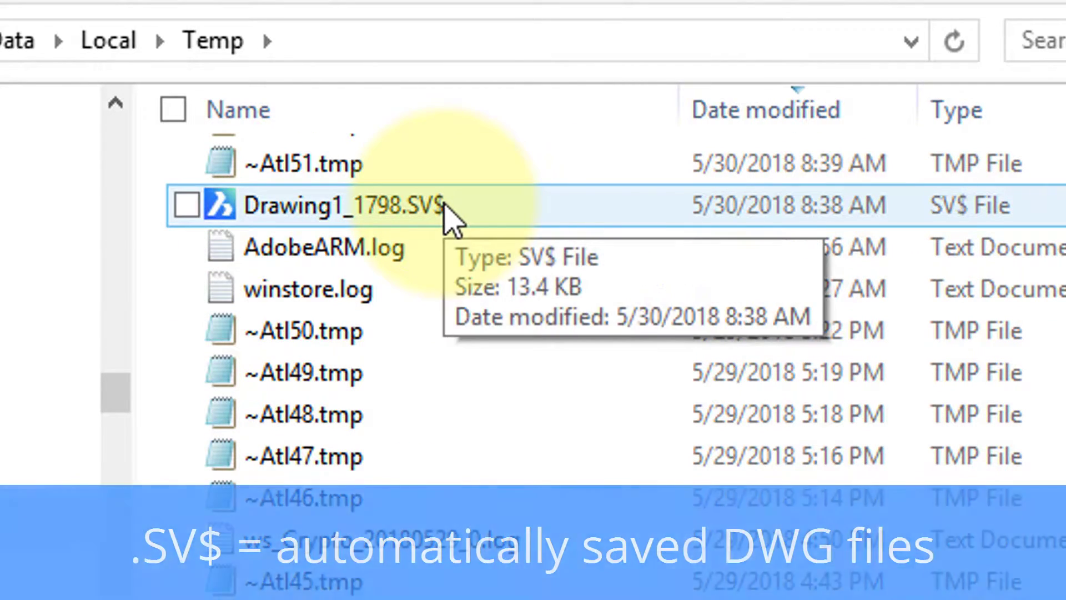
left_click(435, 190)
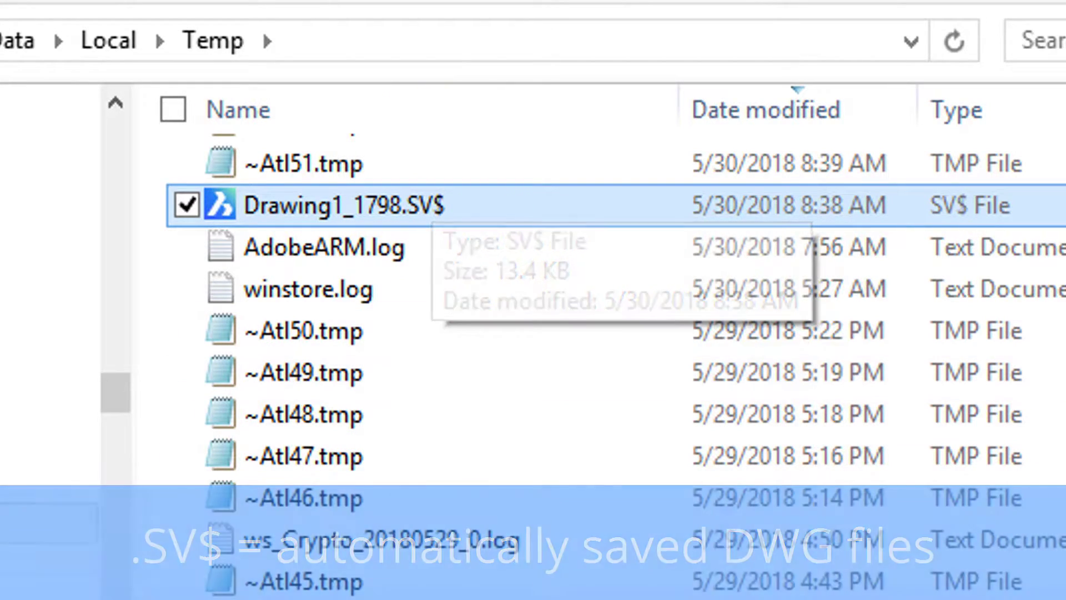
scroll(1049, 388, "down", 3)
scroll(1049, 333, "down", 2)
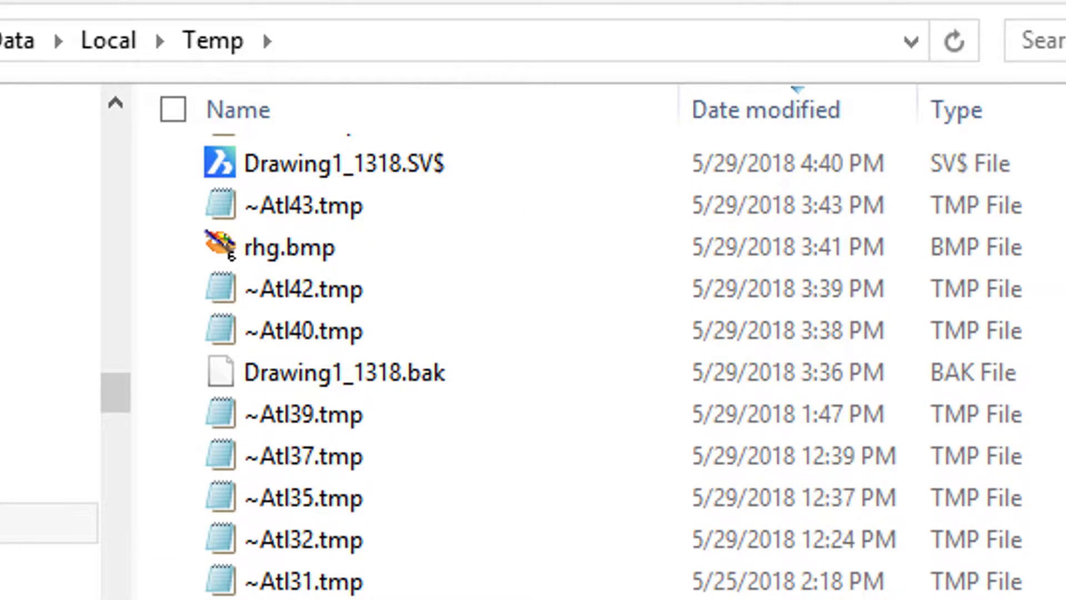
Rename the backup Drawing1_1318.bak to Drawing1_1318.dwg, accept the extension change and select Drawing1_1318.SV$.
left_click(488, 373)
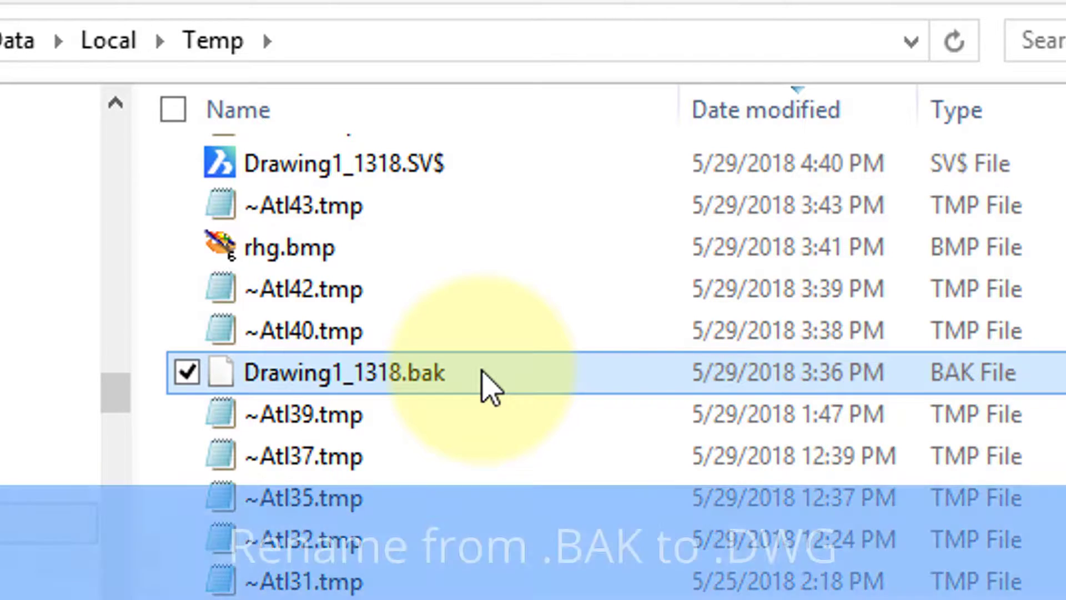
key("F2")
left_click(498, 373)
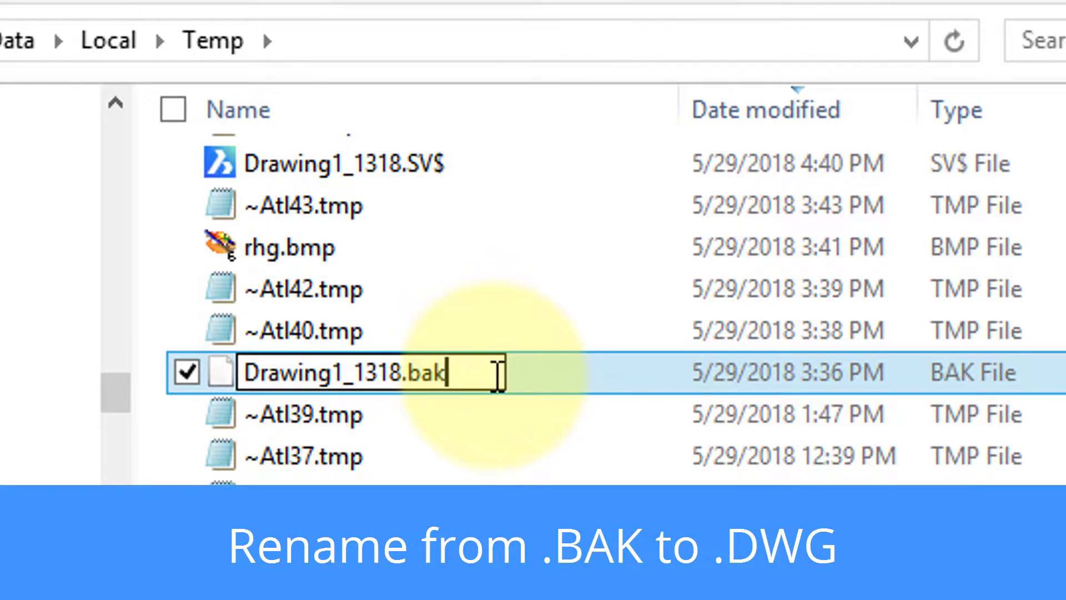
key("BackSpace")
key("BackSpace")
key("BackSpace")
type("dwg")
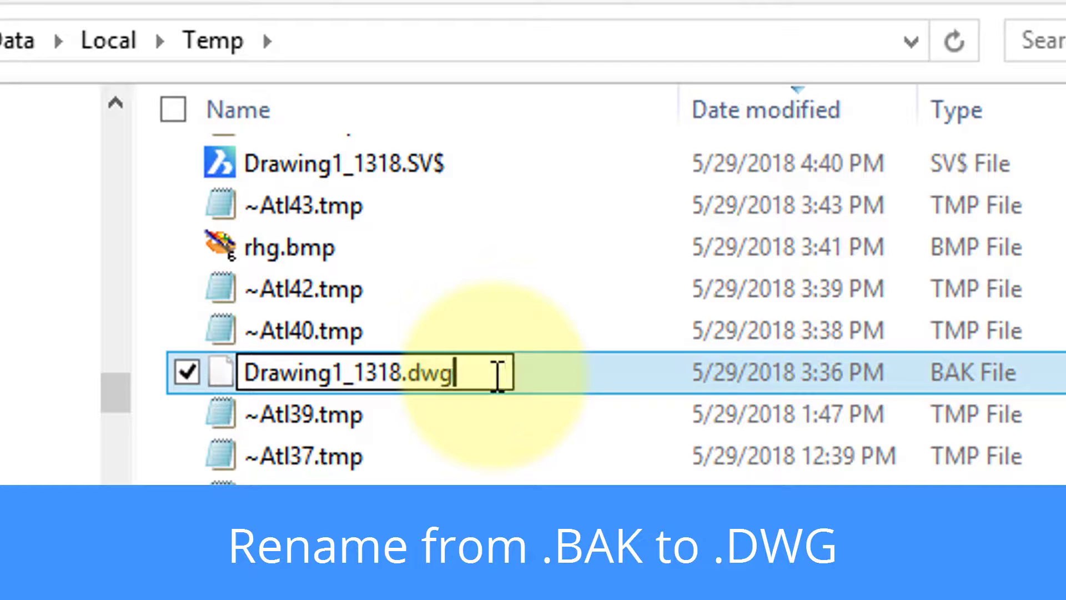
left_click(583, 385)
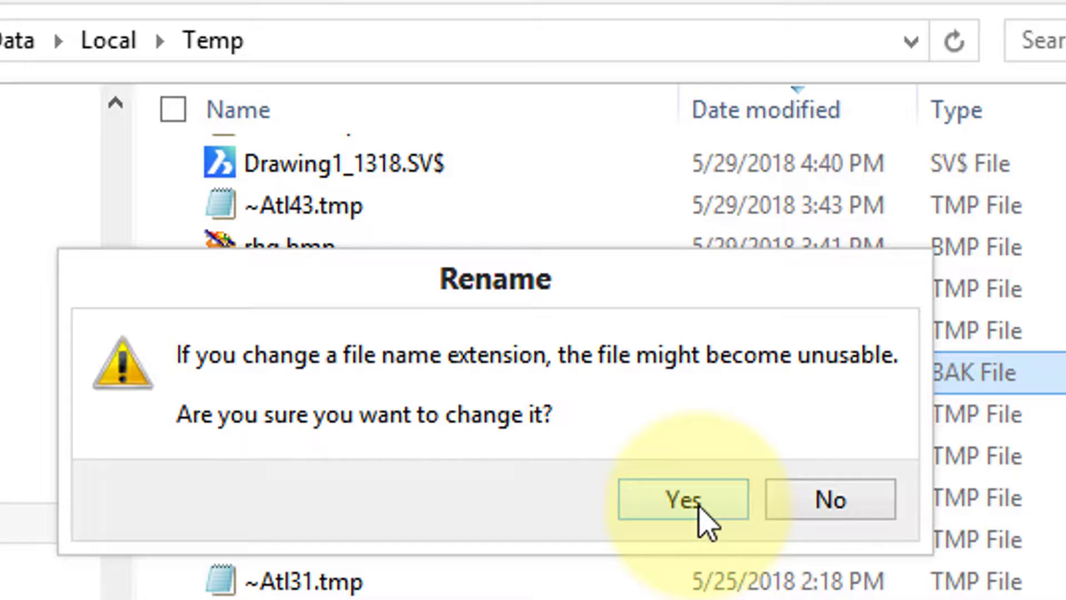
left_click(698, 502)
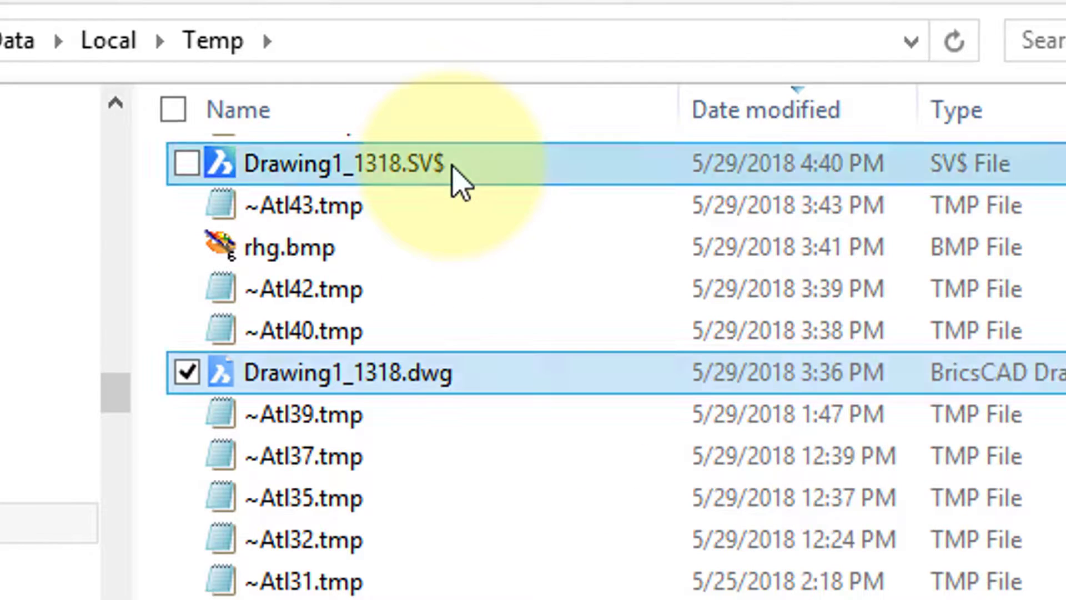
left_click(452, 165)
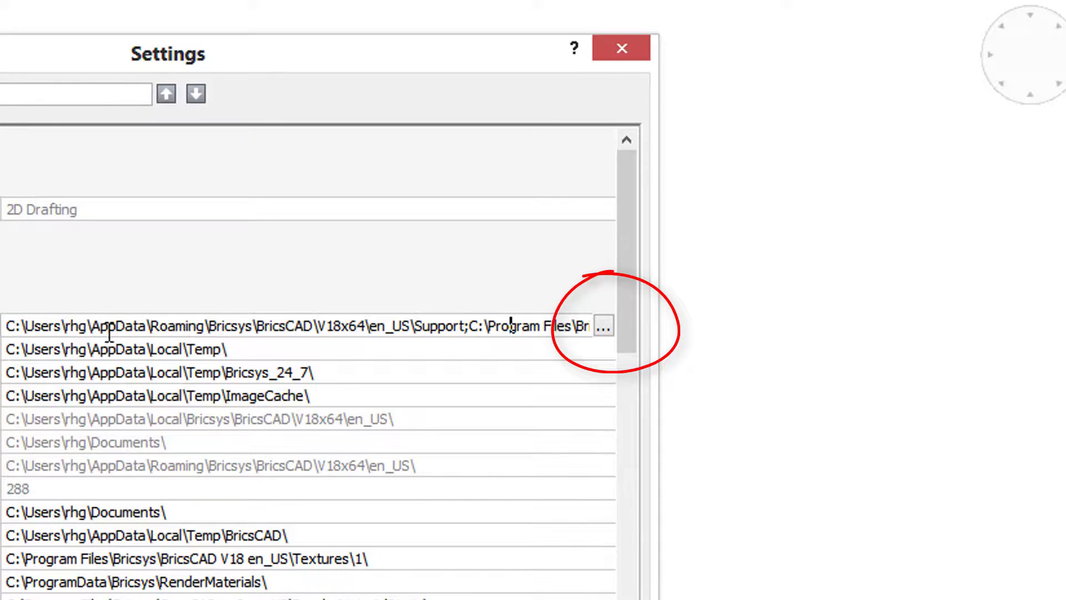
Open the folder list of the Support file search path in BricsCAD and review its Help, Fonts and two Support entries.
left_click(603, 327)
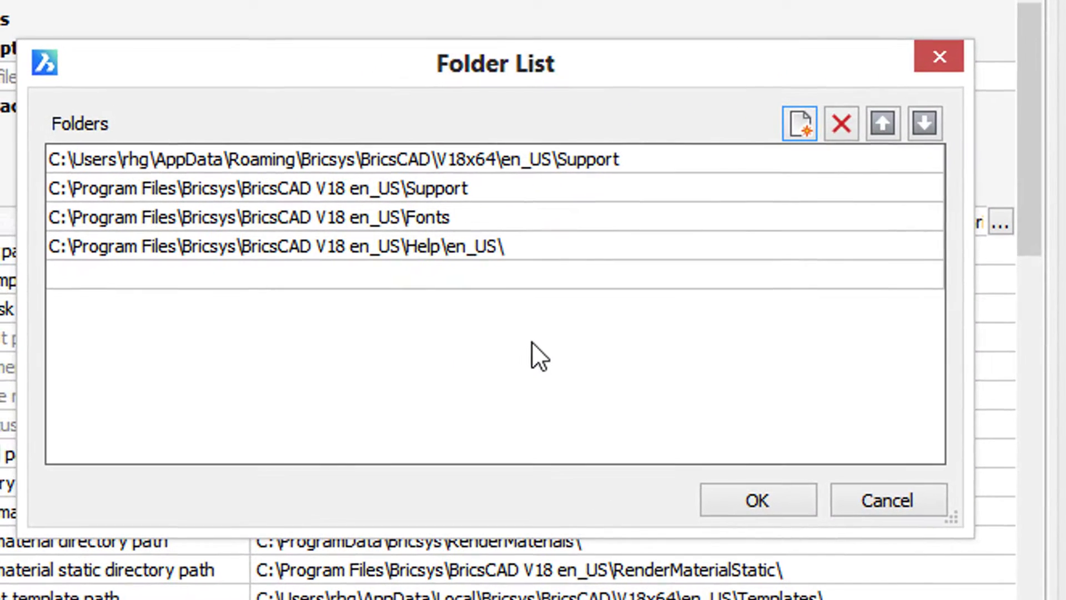
left_click(543, 250)
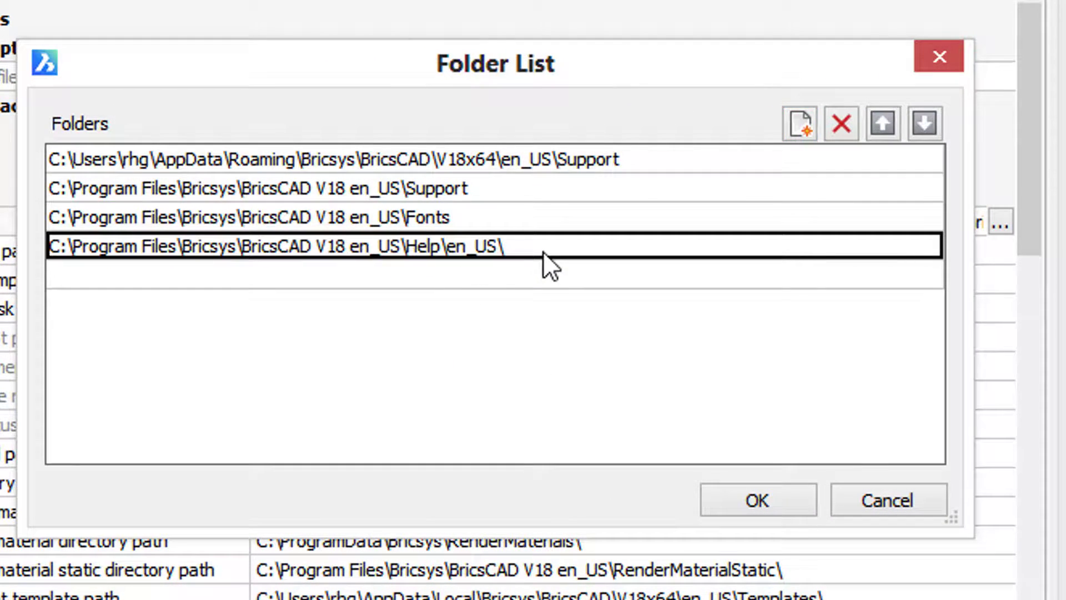
left_click(525, 221)
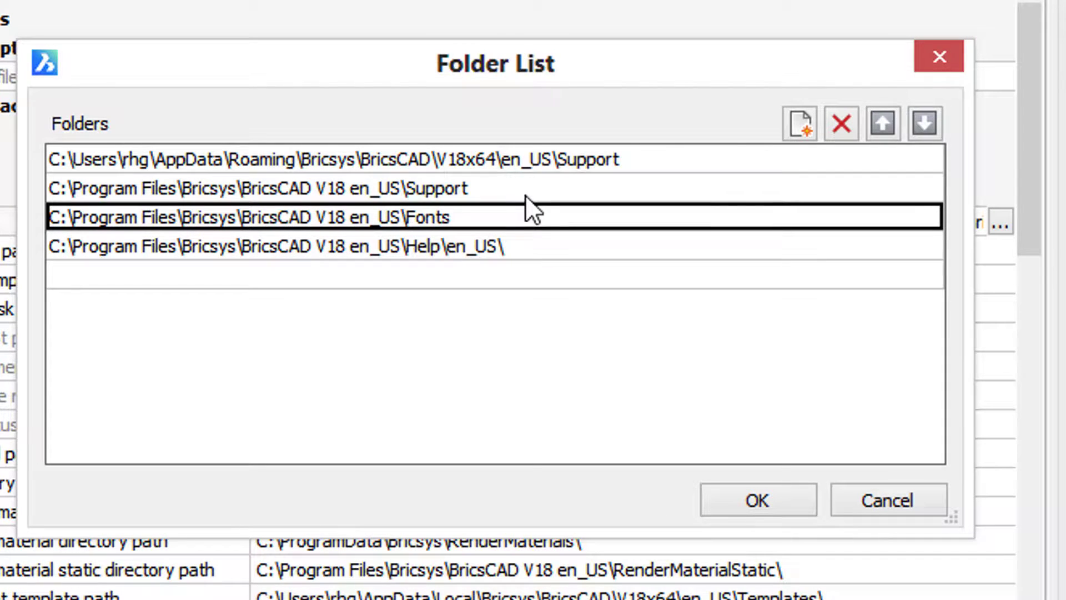
left_click(525, 194)
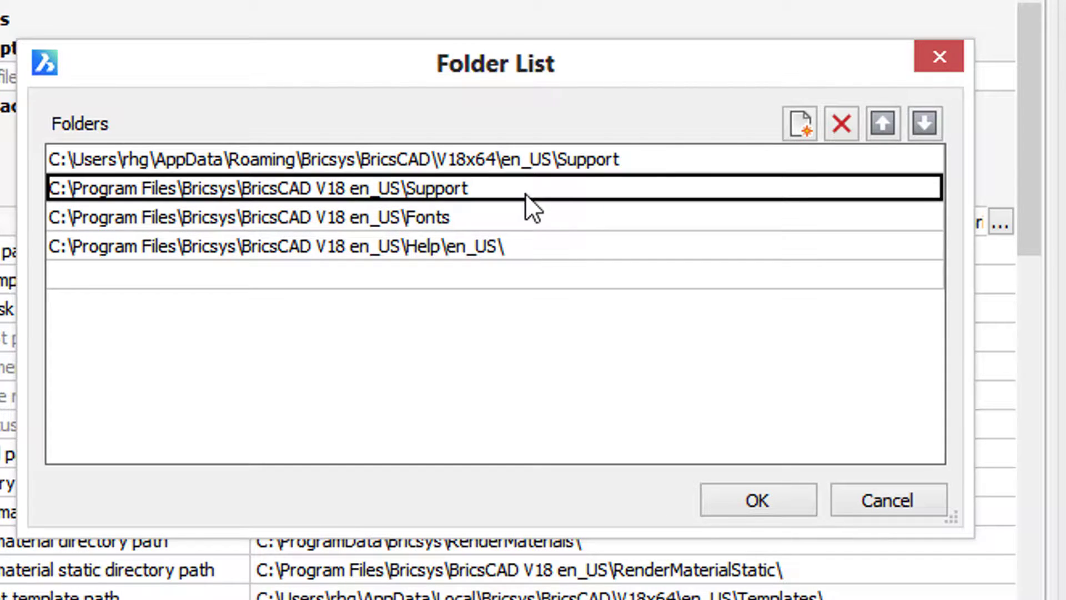
left_click(525, 158)
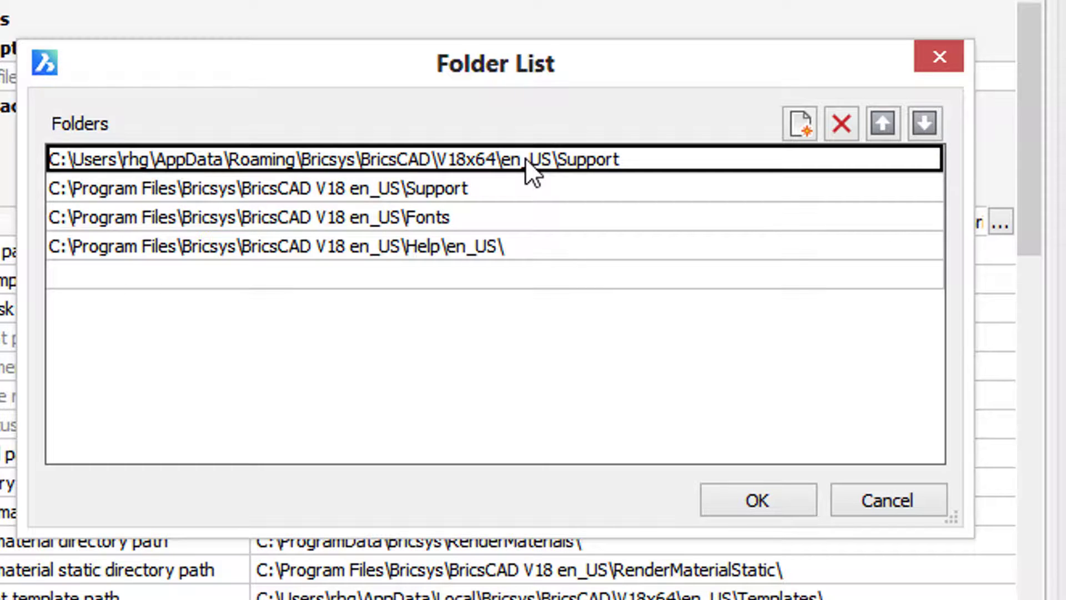
left_click(799, 124)
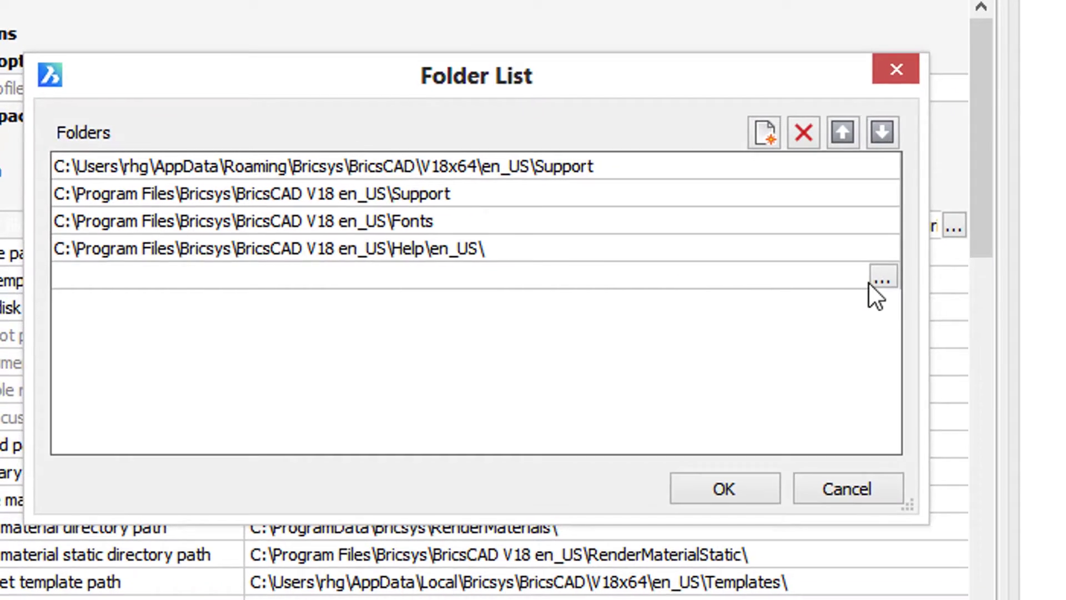
left_click(923, 276)
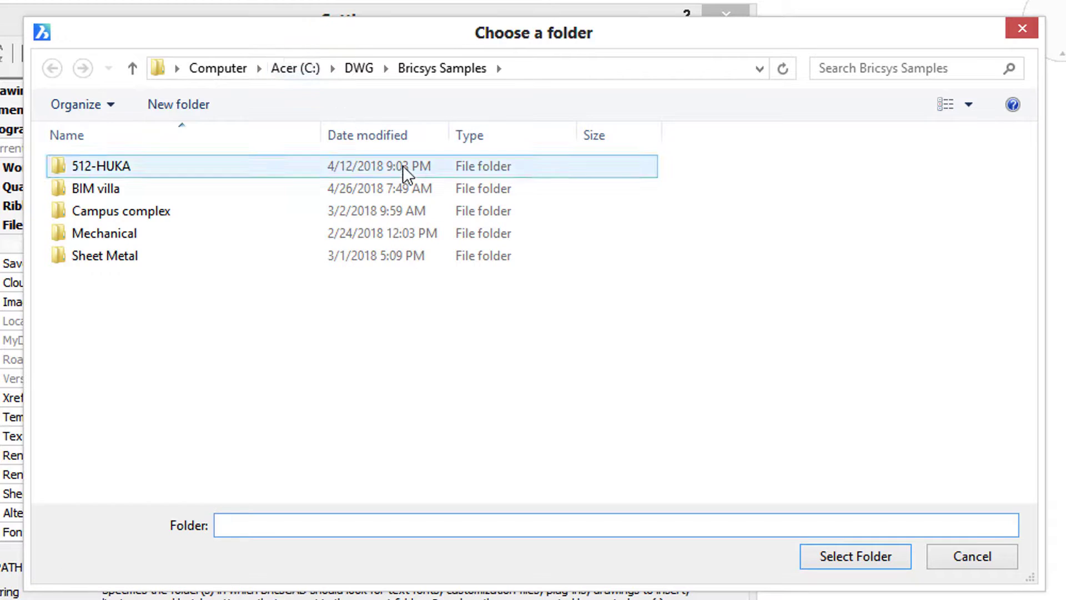
left_click(970, 556)
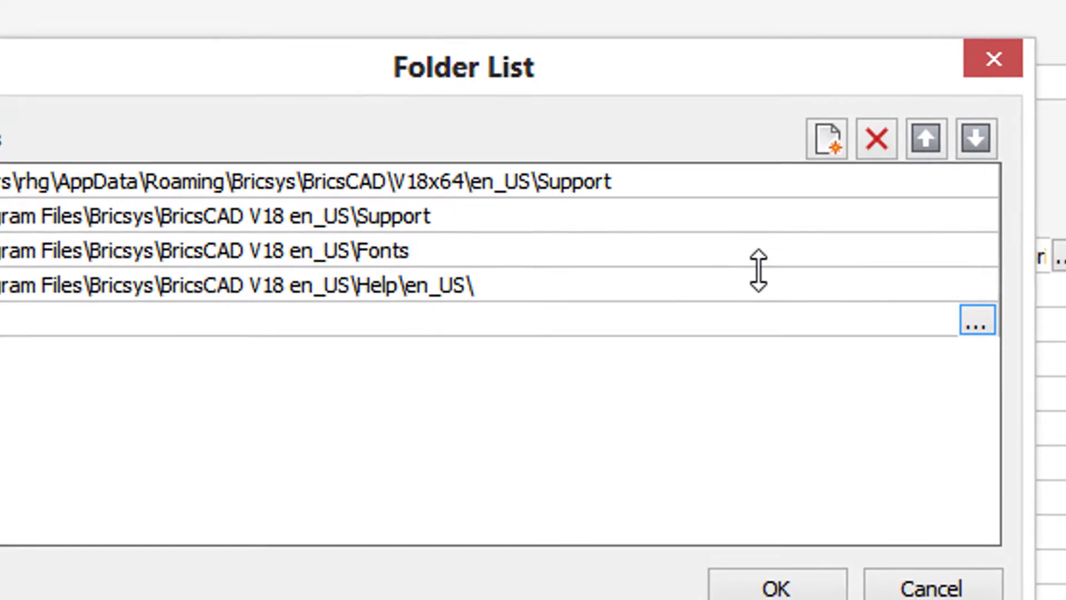
Try moving the folder C:\Program Files\Bricsys\BricsCAD V18 en_US\Support one place up in the search order.
left_click(743, 219)
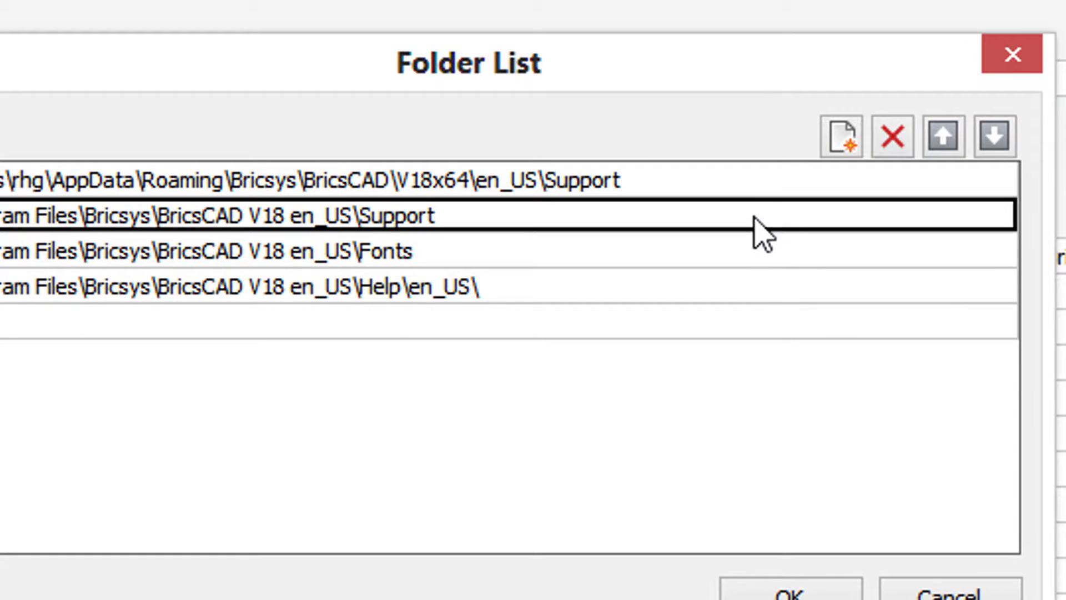
left_click(943, 146)
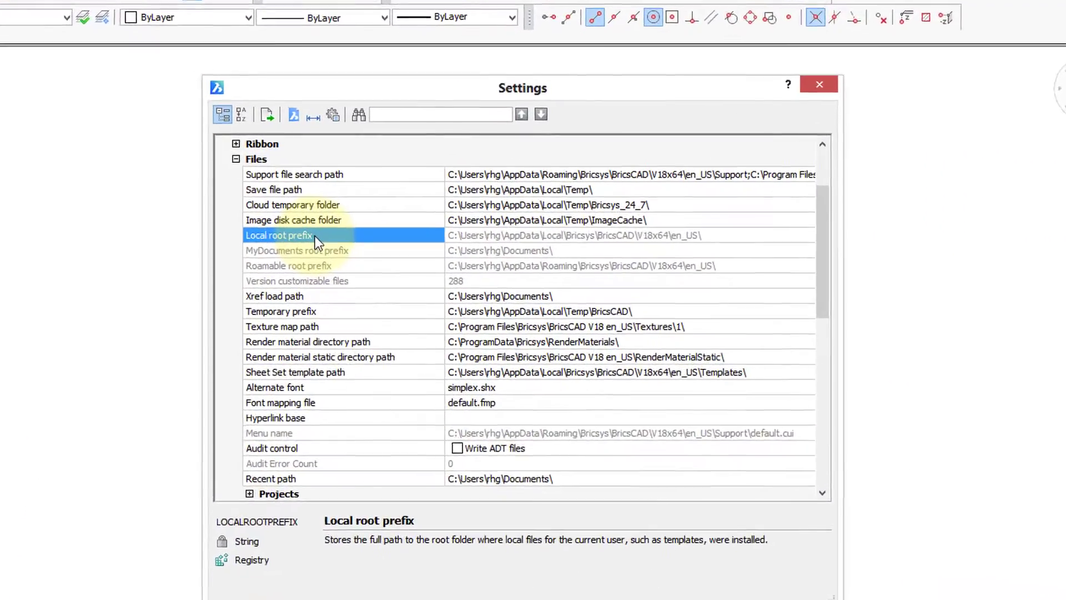
Review the MyDocuments root prefix, Roamable root prefix, Sheet Set template path, Alternate font and Font mapping file settings.
left_click(319, 252)
left_click(322, 266)
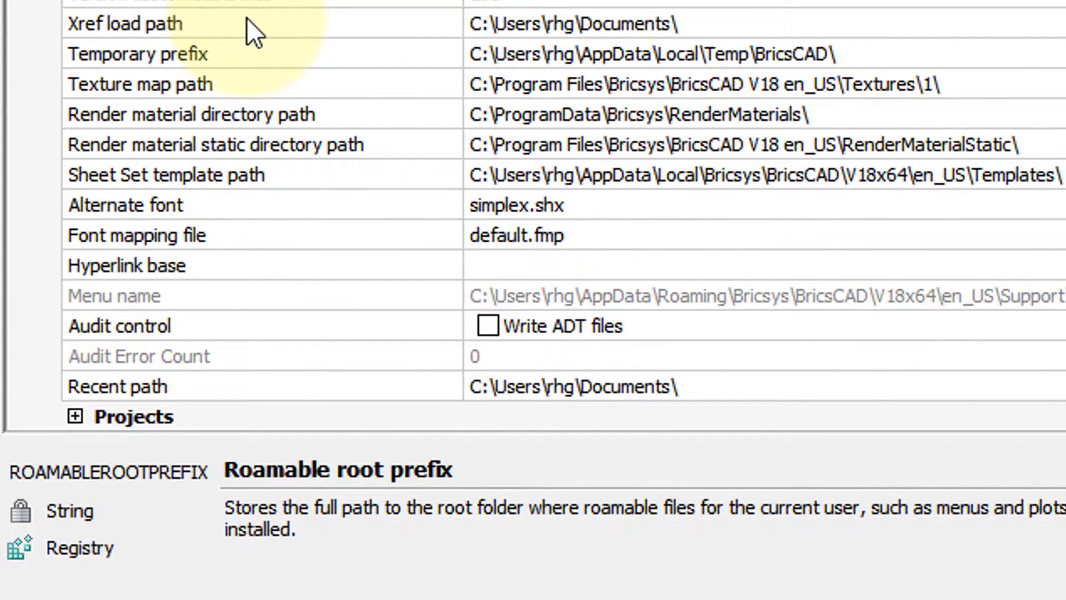
left_click(299, 174)
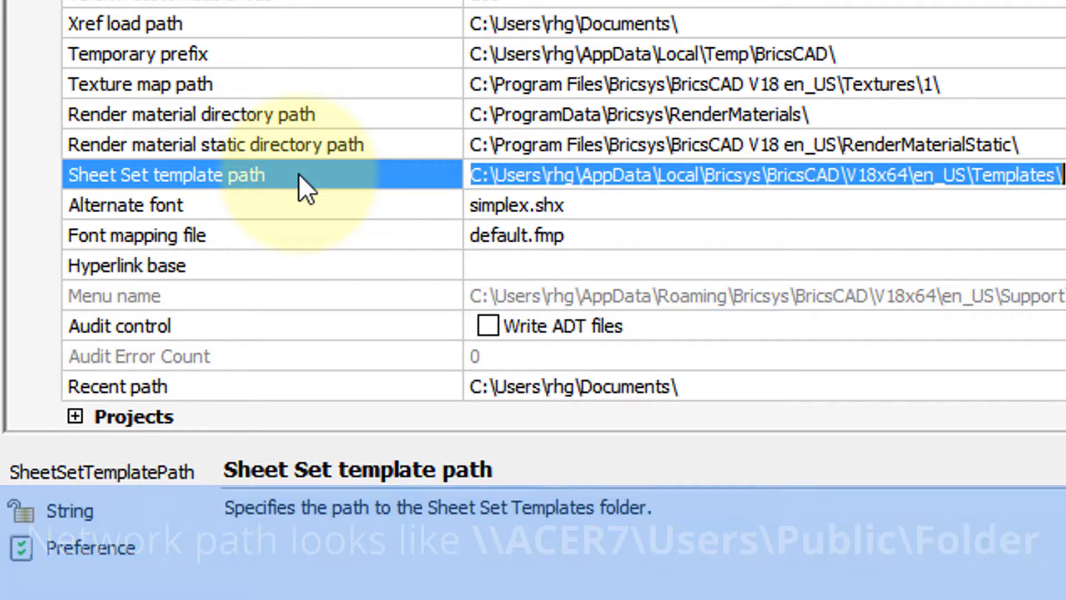
left_click(308, 205)
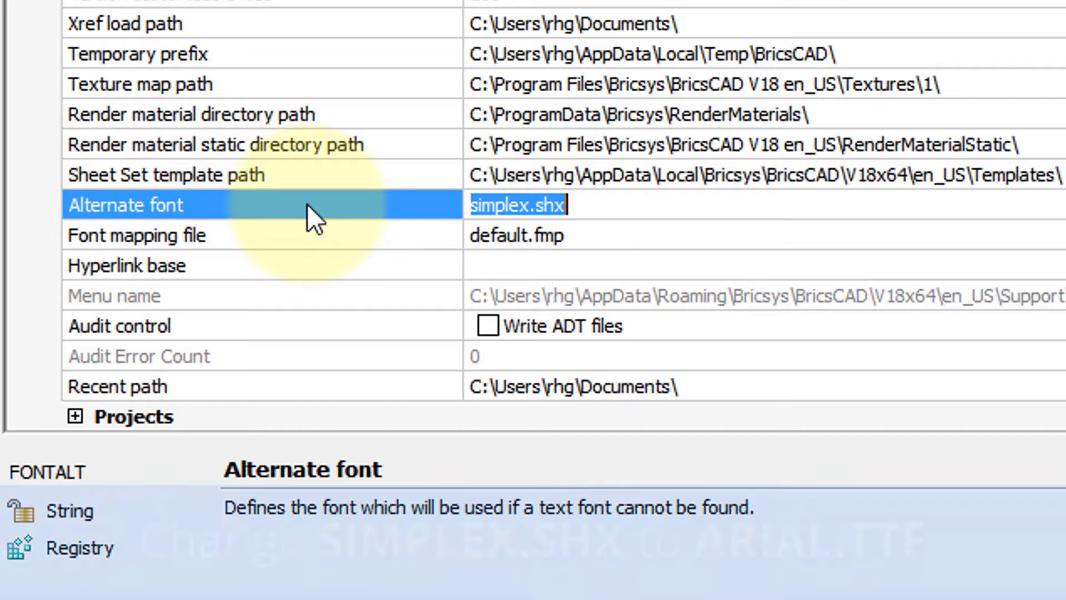
left_click(626, 206)
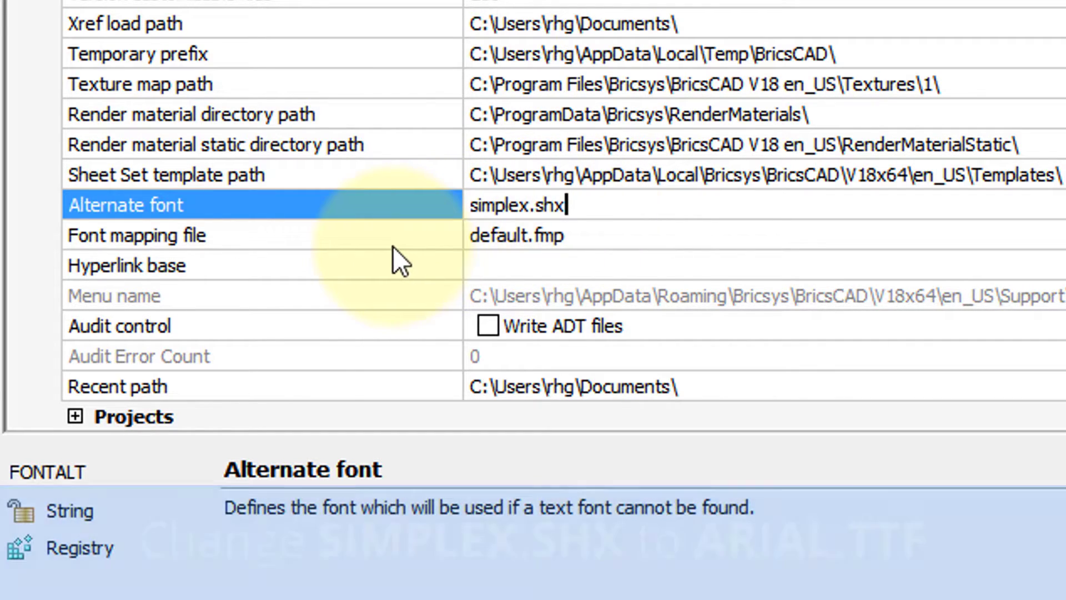
left_click(391, 244)
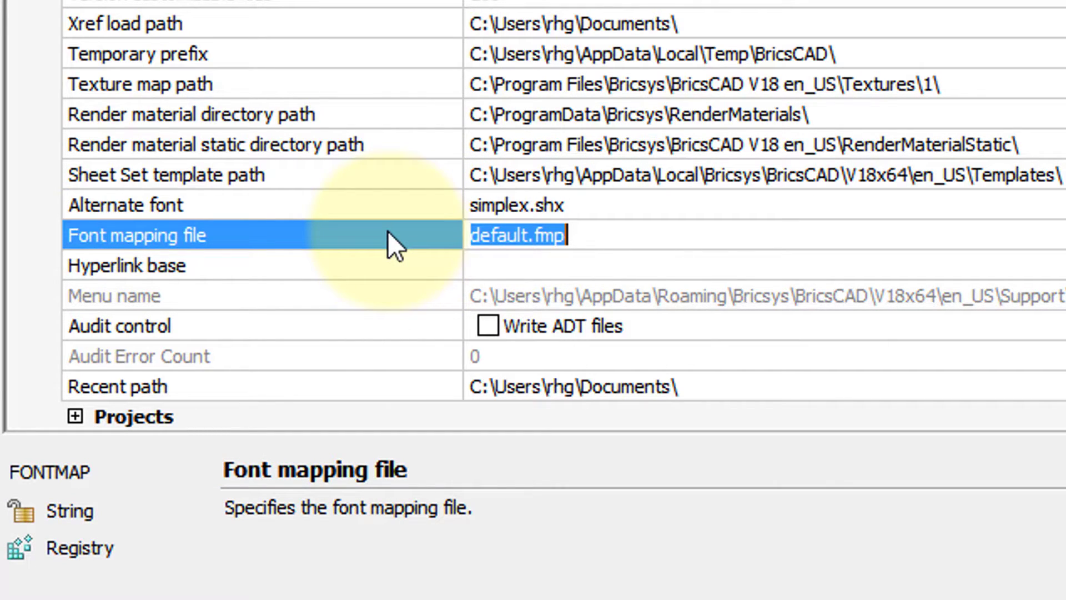